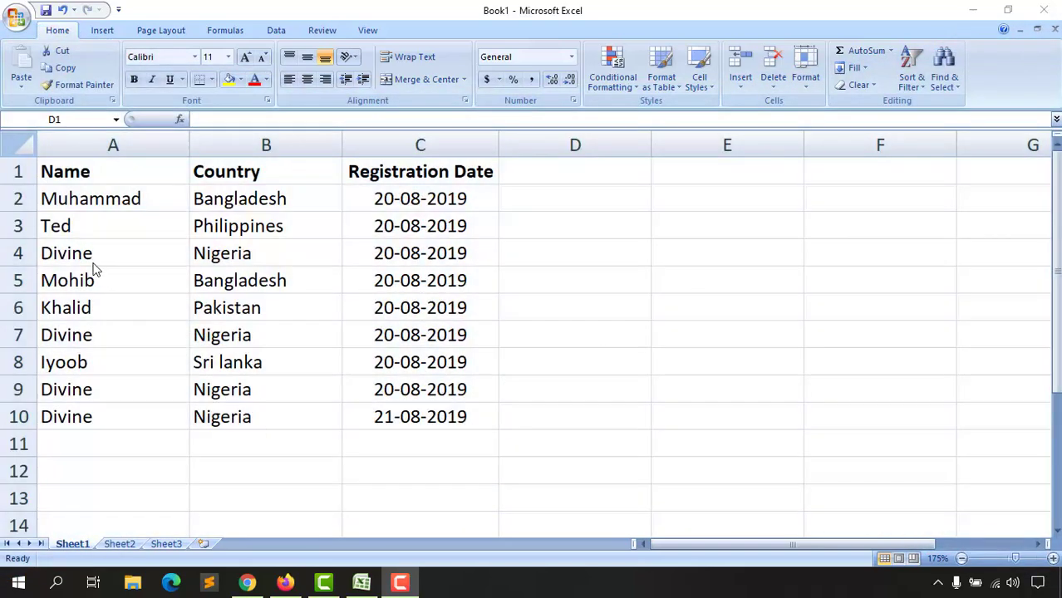
# Step: Examine the repeated Nigeria records in rows 4, 7 and 10, comparing their names, countries and registration dates
pyautogui.click(18, 252)
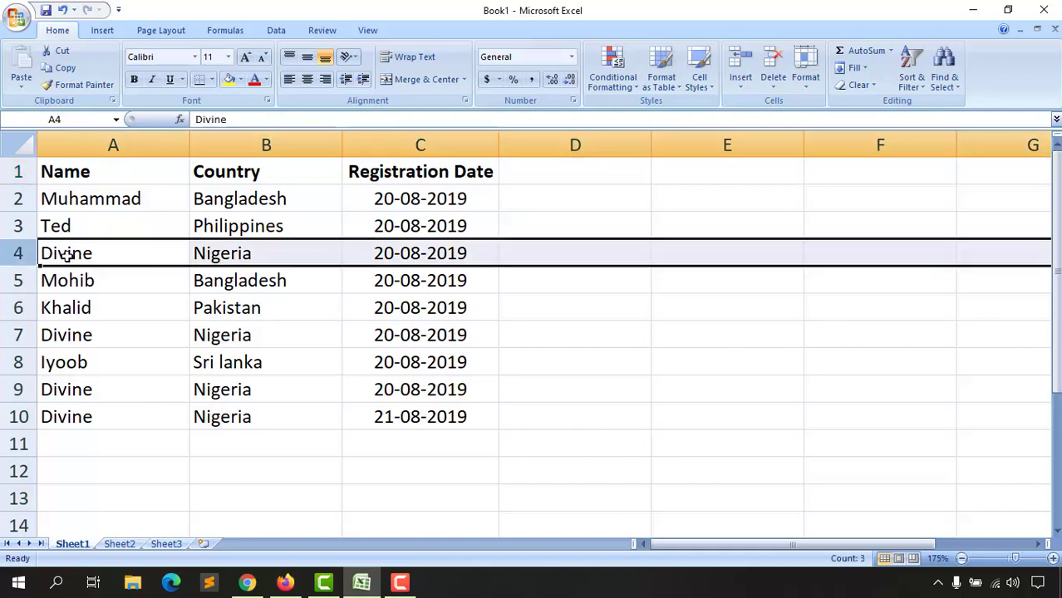
pyautogui.click(47, 258)
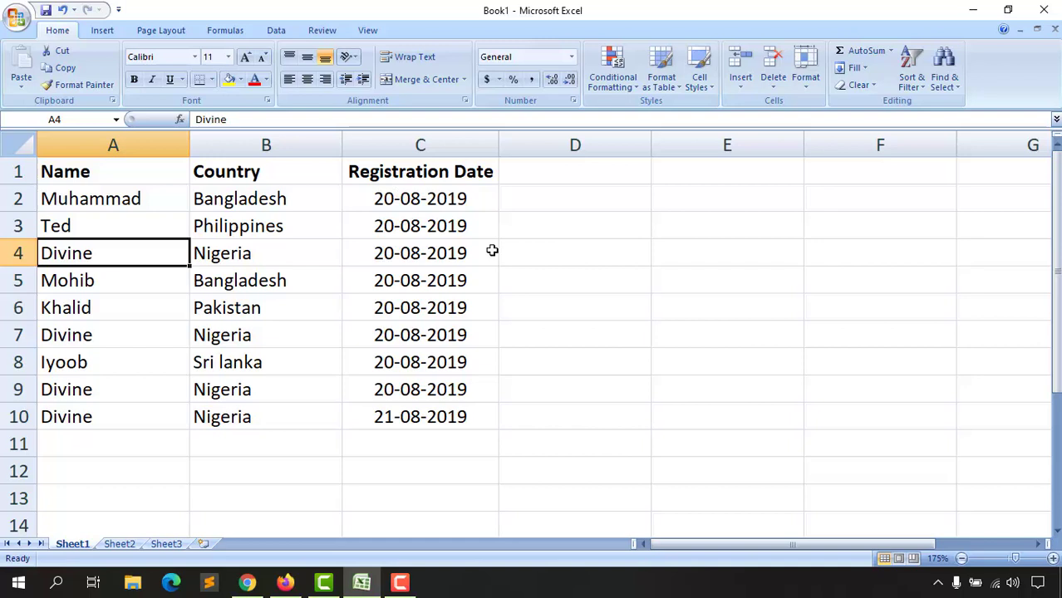
pyautogui.click(446, 256)
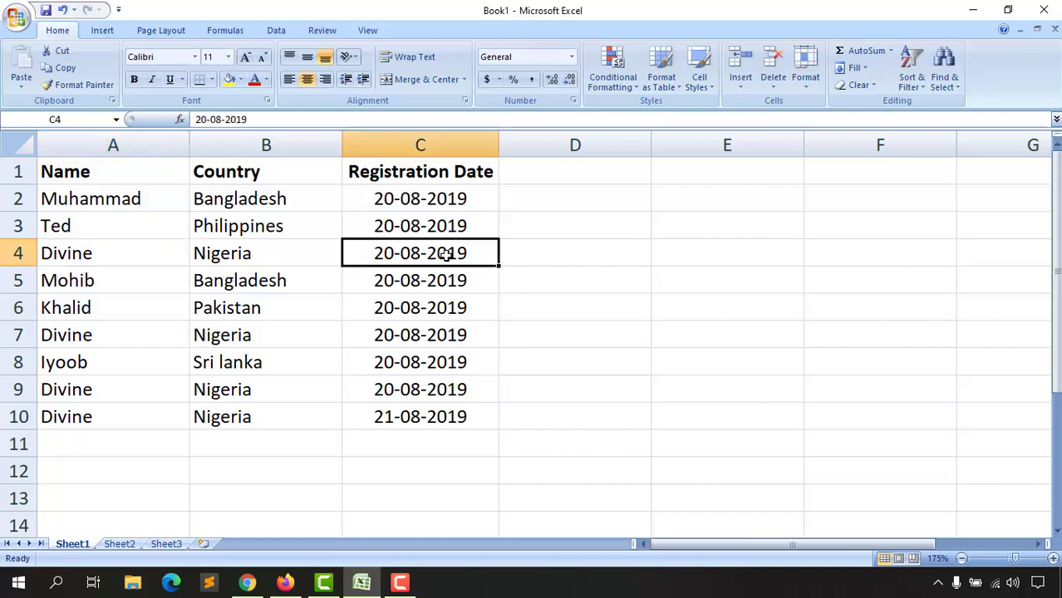
pyautogui.moveTo(83, 334); pyautogui.dragTo(391, 334)
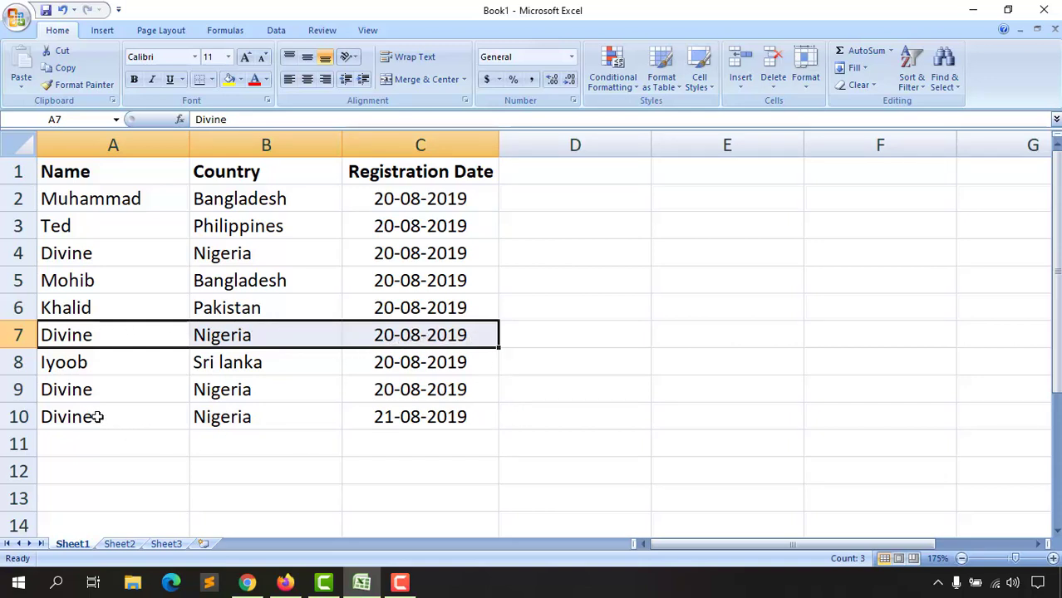
pyautogui.click(368, 419)
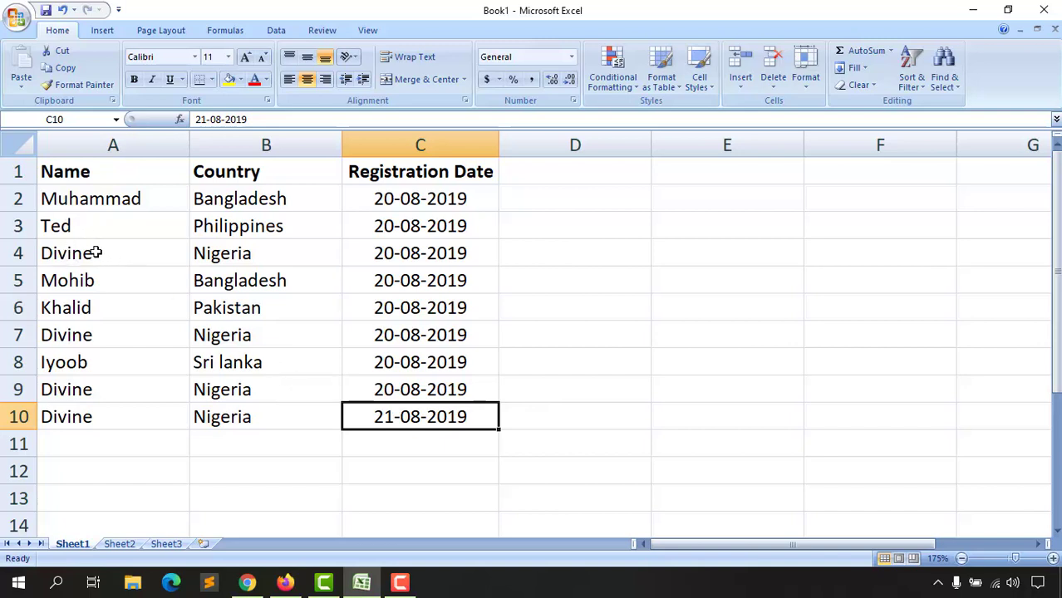
pyautogui.moveTo(103, 253); pyautogui.dragTo(428, 259)
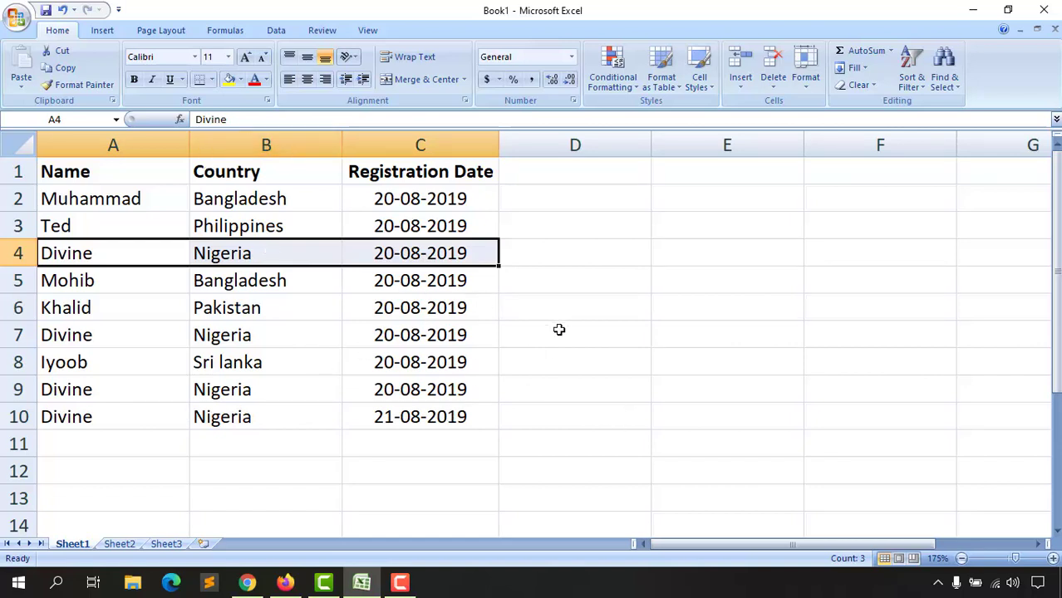
pyautogui.click(545, 304)
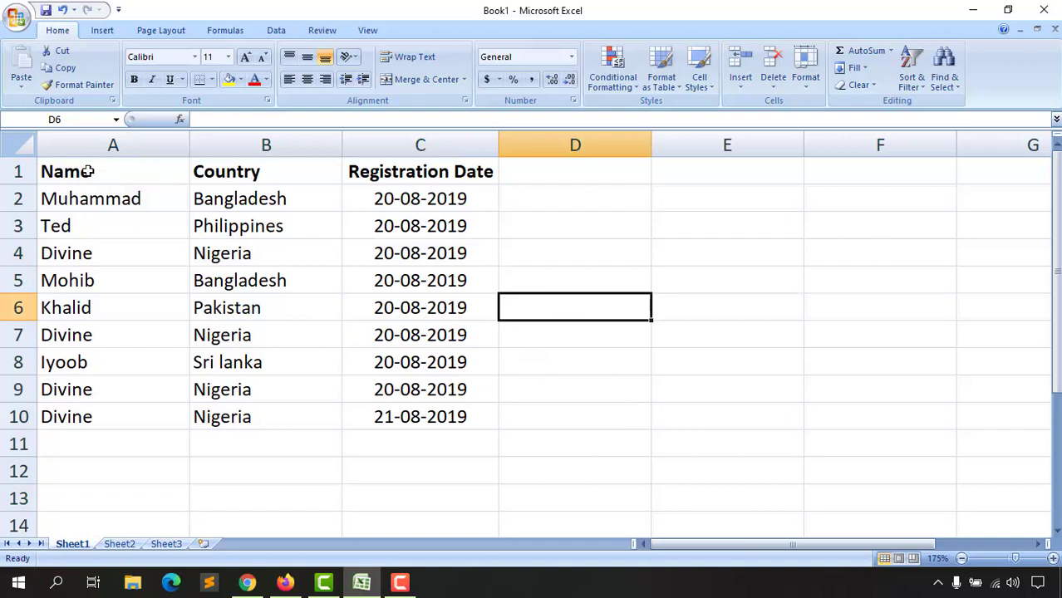
# Step: Remove duplicate rows from A1:C10, treating the first row as headers and comparing the Name, Country and Registration Date columns
pyautogui.moveTo(87, 171); pyautogui.dragTo(467, 415)
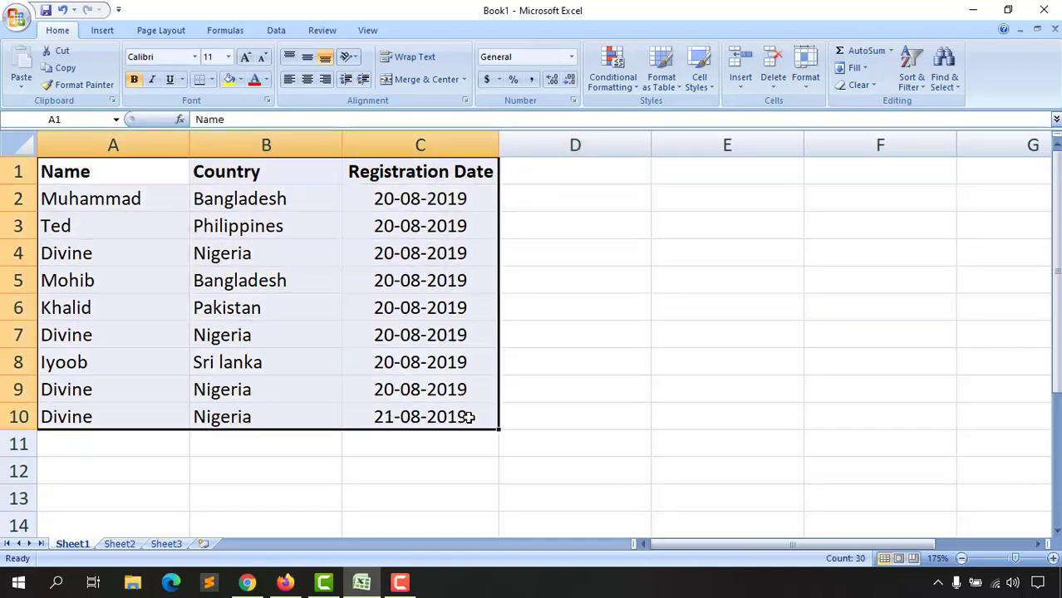
pyautogui.click(277, 32)
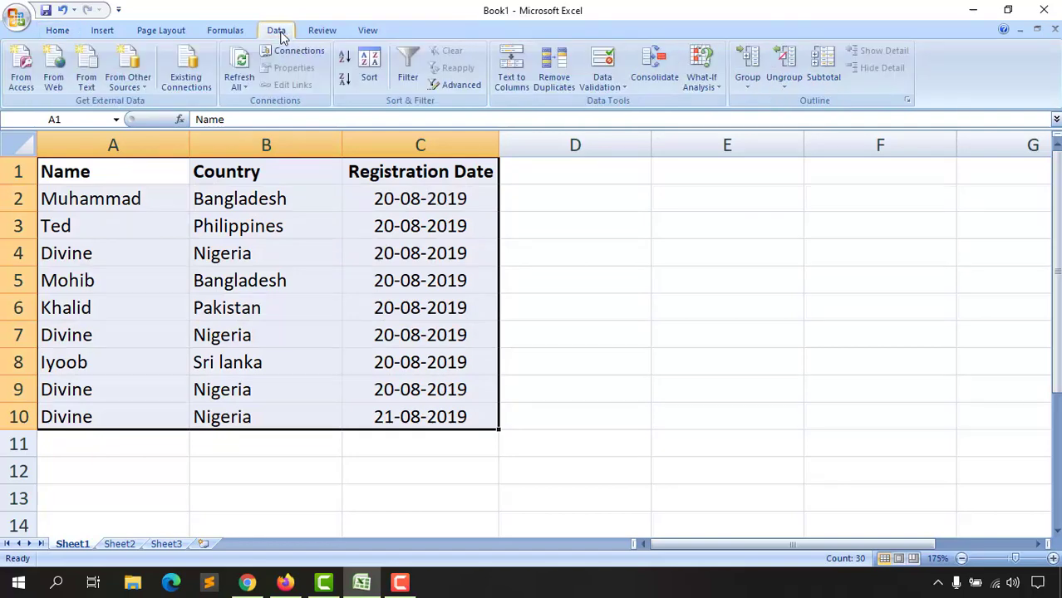
pyautogui.click(565, 86)
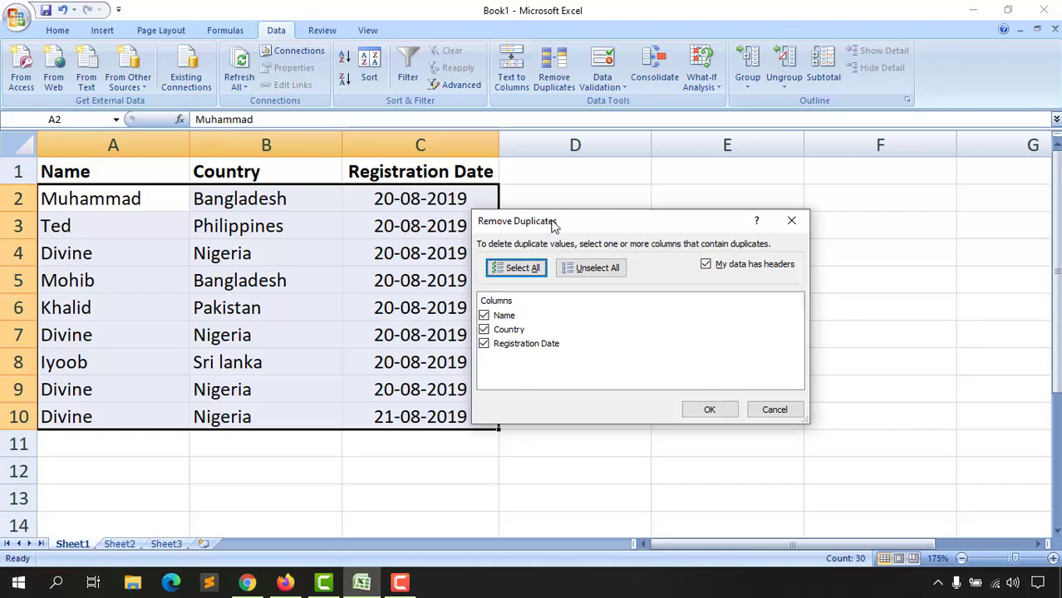
pyautogui.moveTo(554, 224); pyautogui.dragTo(628, 222)
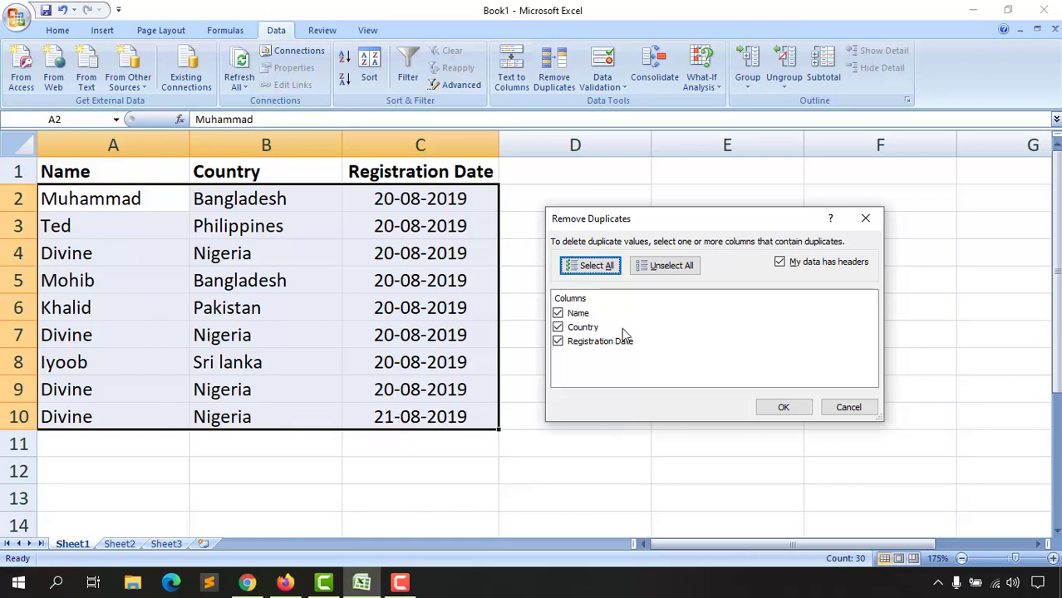
pyautogui.click(782, 409)
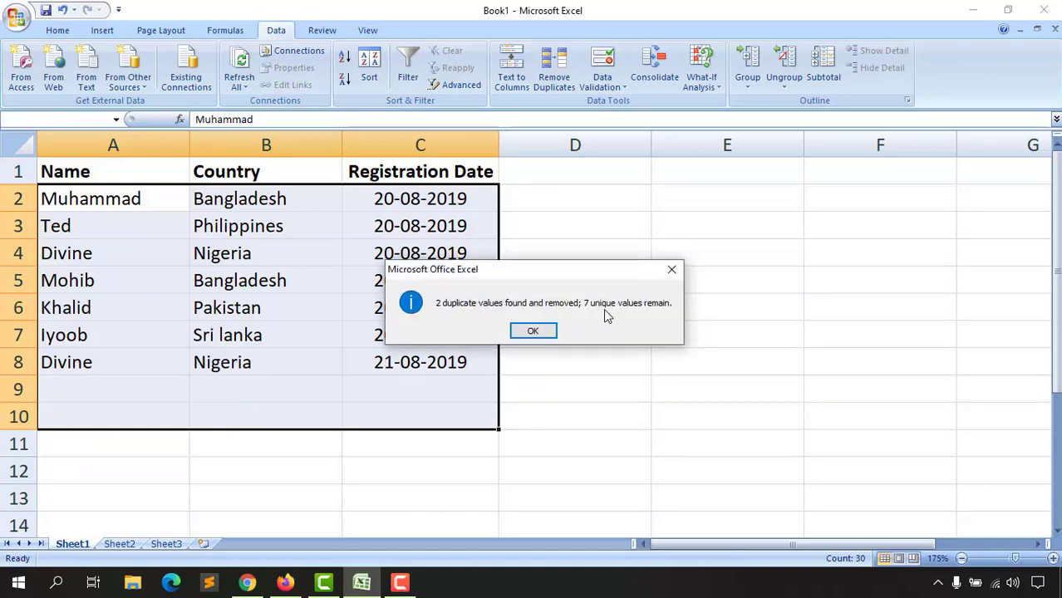
pyautogui.click(546, 333)
pyautogui.click(645, 415)
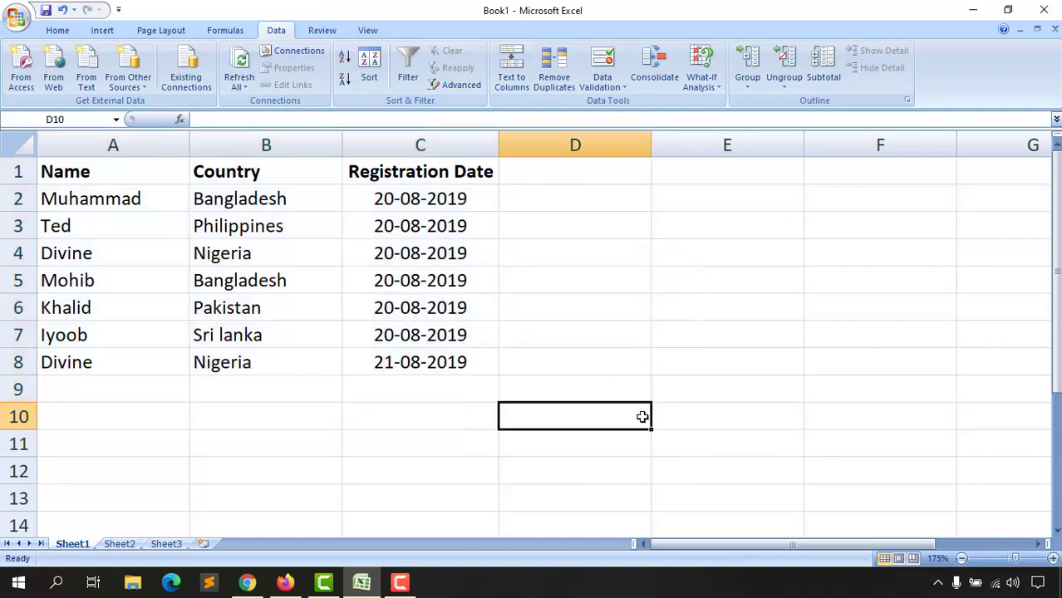
# Step: Compare the two Nigeria records in rows 4 and 8 by name, country and registration date
pyautogui.click(87, 259)
pyautogui.click(208, 258)
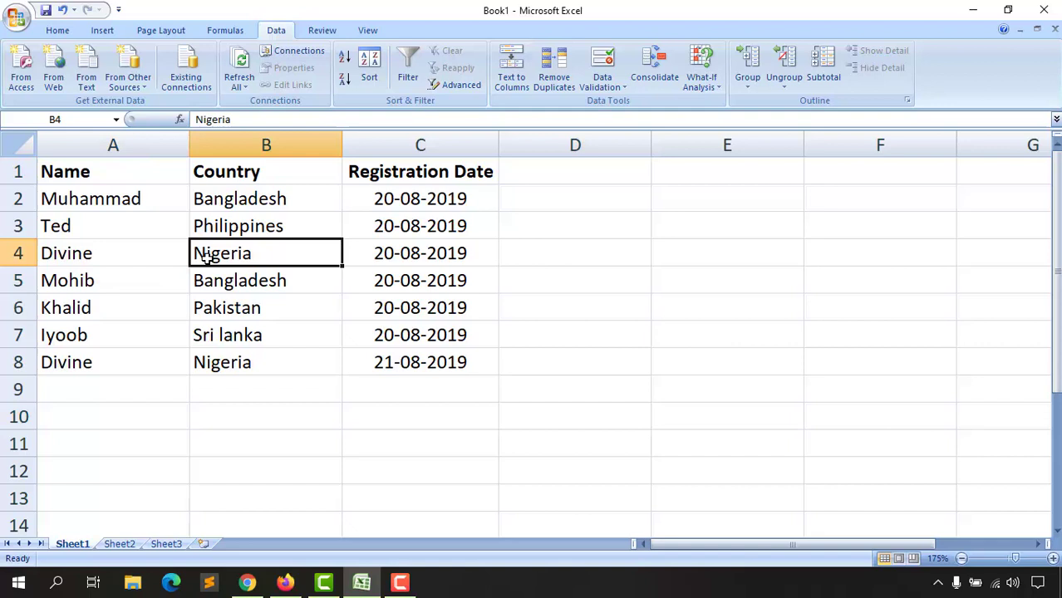
pyautogui.click(409, 255)
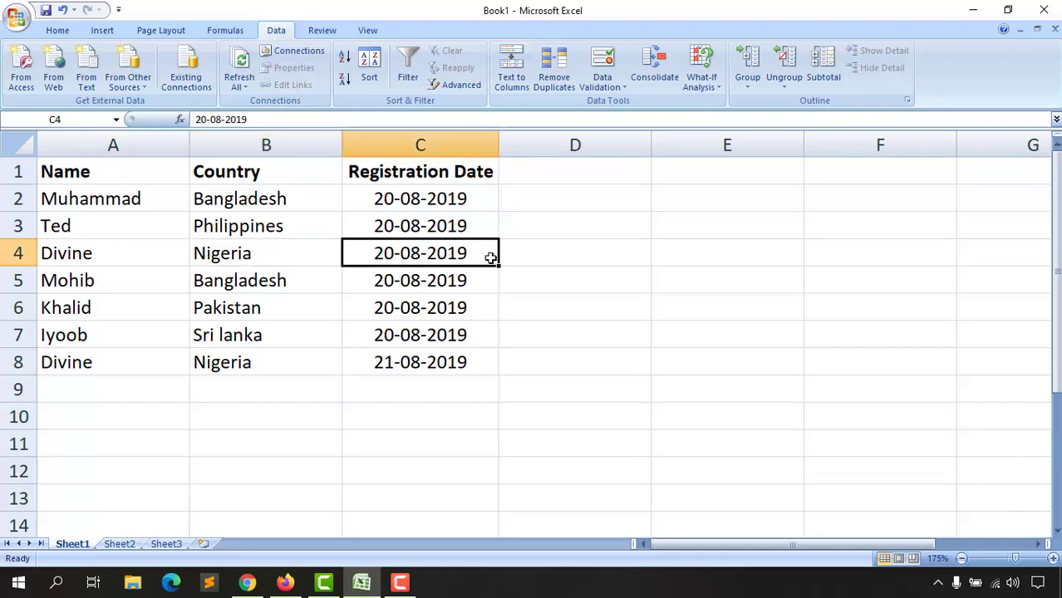
pyautogui.click(62, 362)
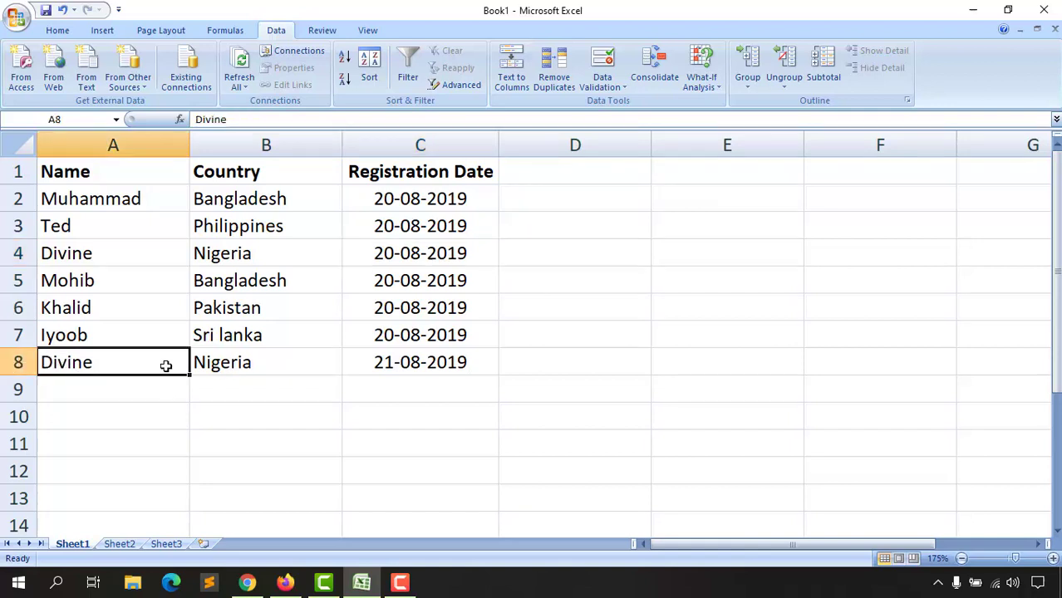
pyautogui.click(241, 365)
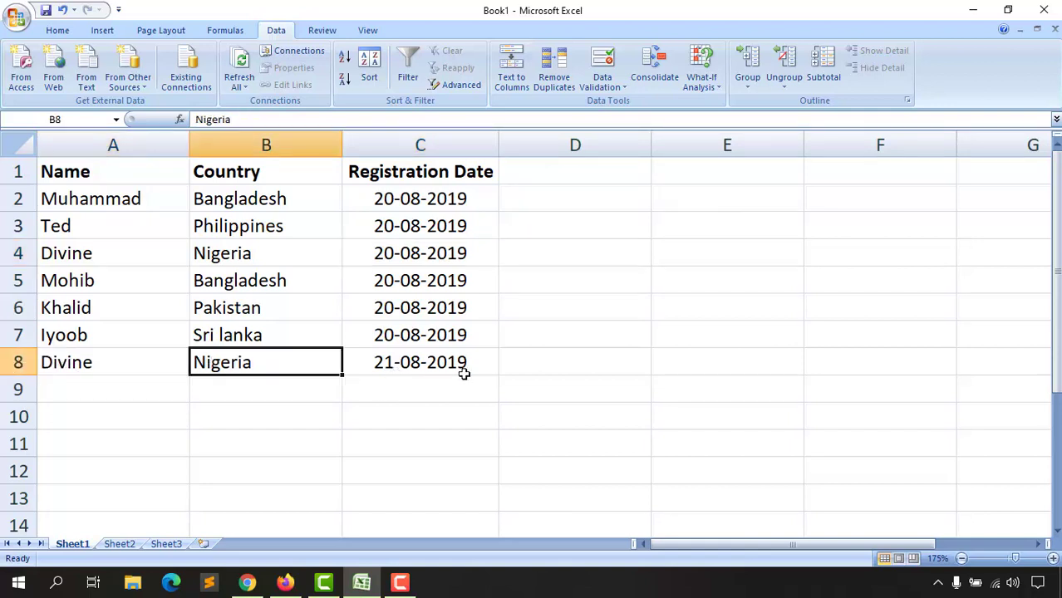
pyautogui.click(522, 364)
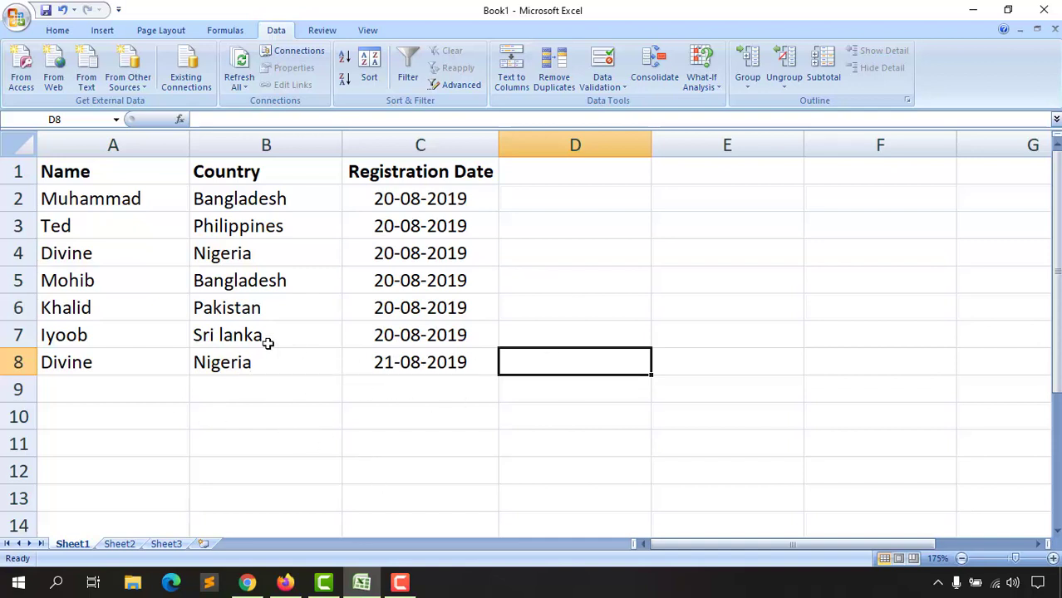
pyautogui.click(165, 366)
pyautogui.click(263, 393)
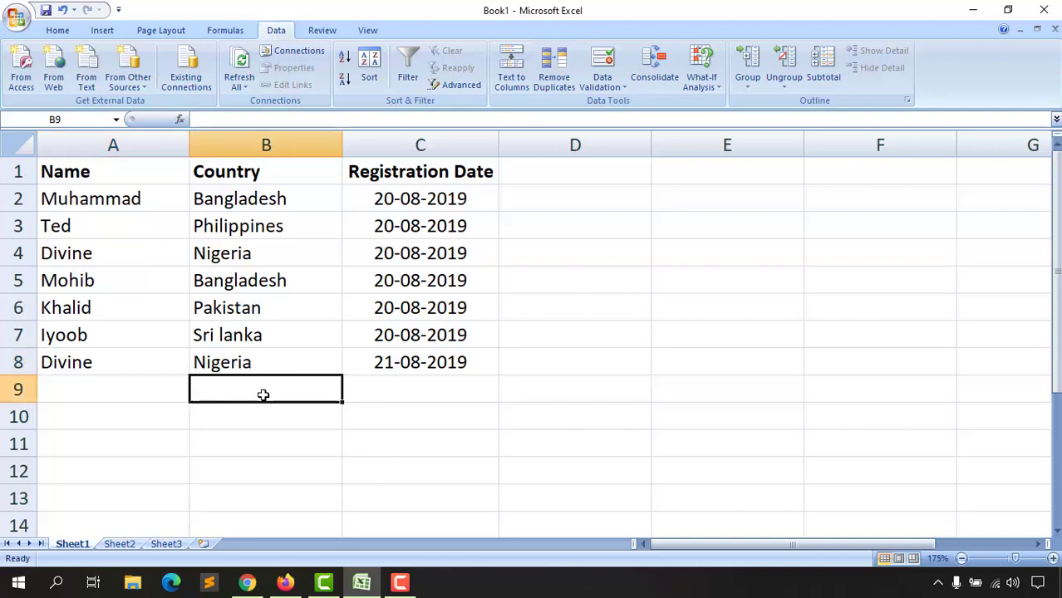
# Step: Remove duplicate rows from A1:C8 by comparing only Name and Country, leaving Registration Date out of the comparison
pyautogui.moveTo(73, 176); pyautogui.dragTo(447, 357)
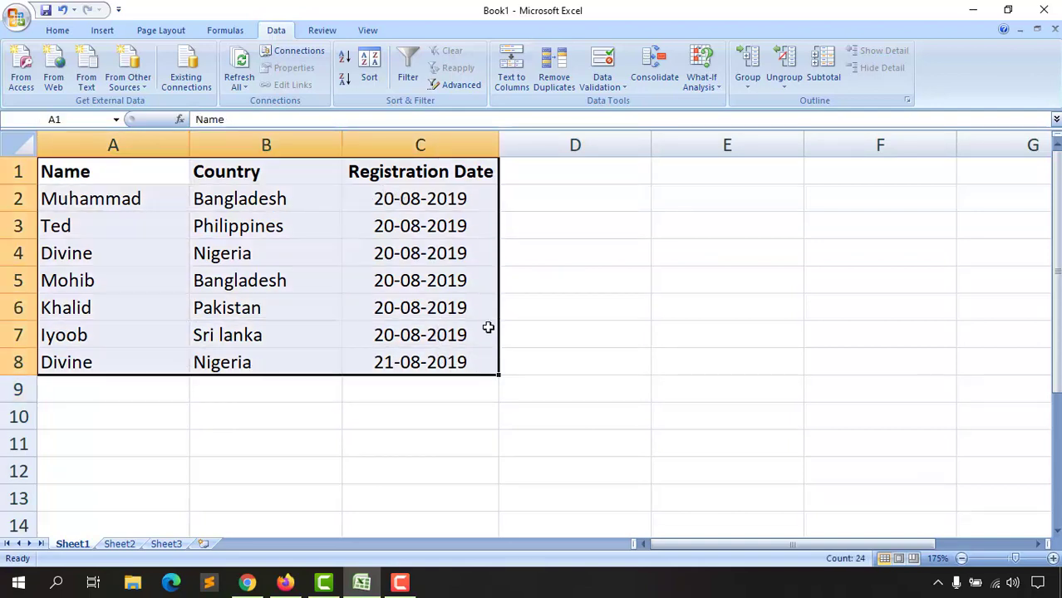
pyautogui.click(555, 79)
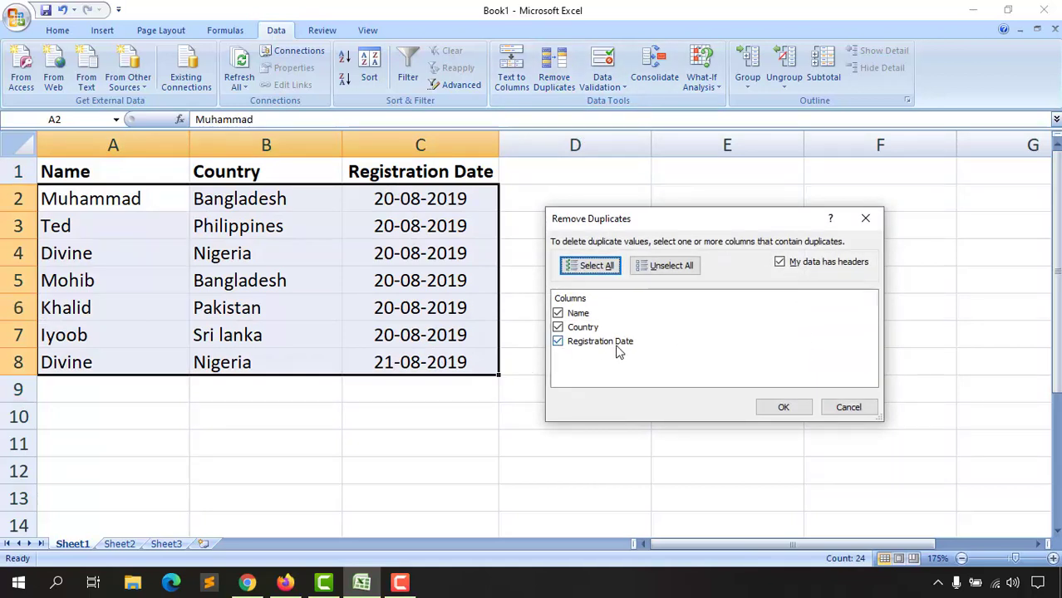
pyautogui.click(555, 348)
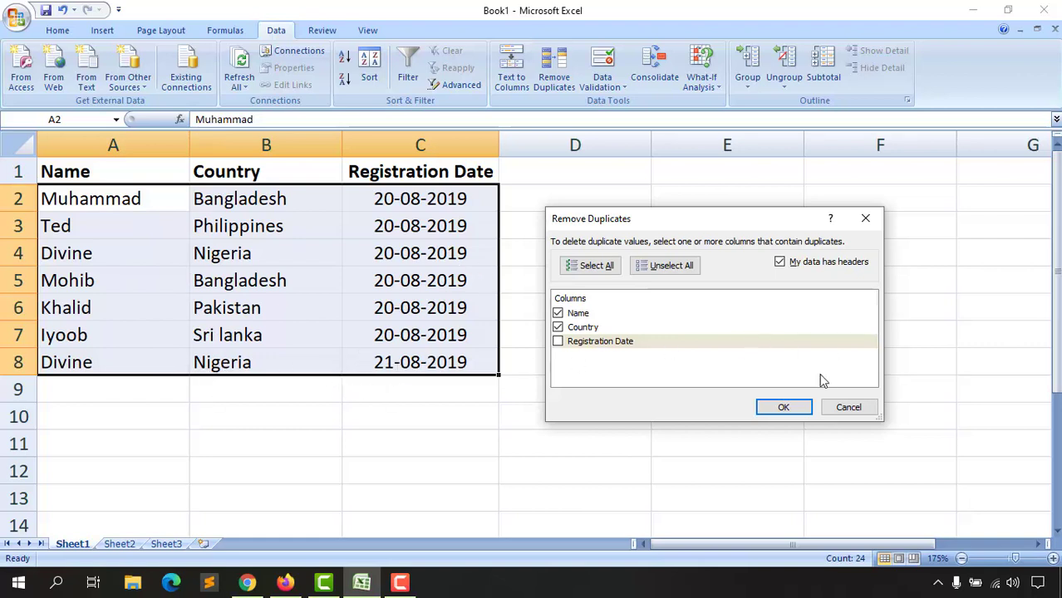
pyautogui.click(780, 411)
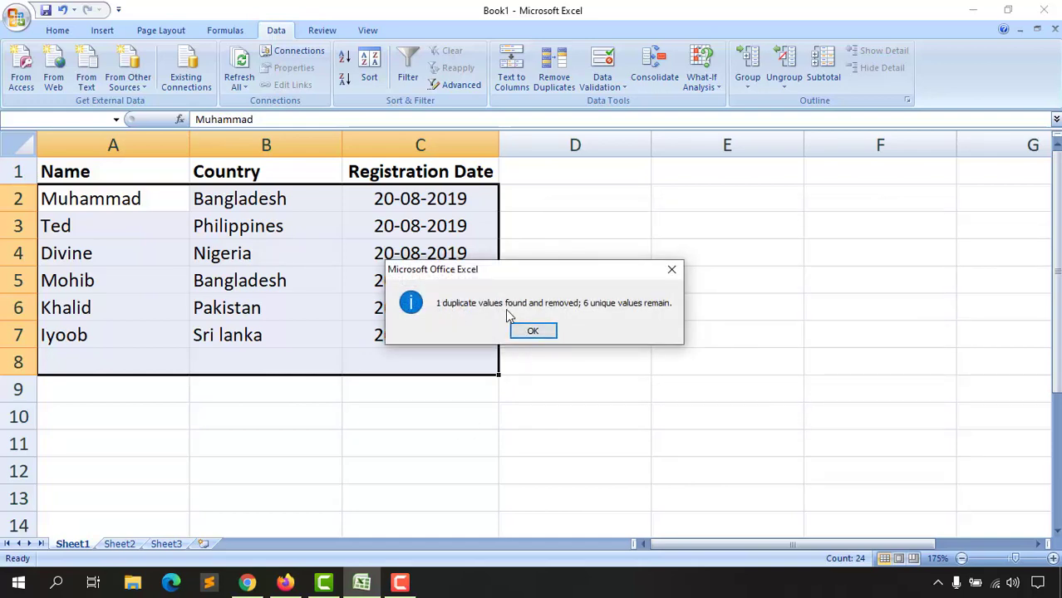
pyautogui.click(548, 331)
pyautogui.click(271, 427)
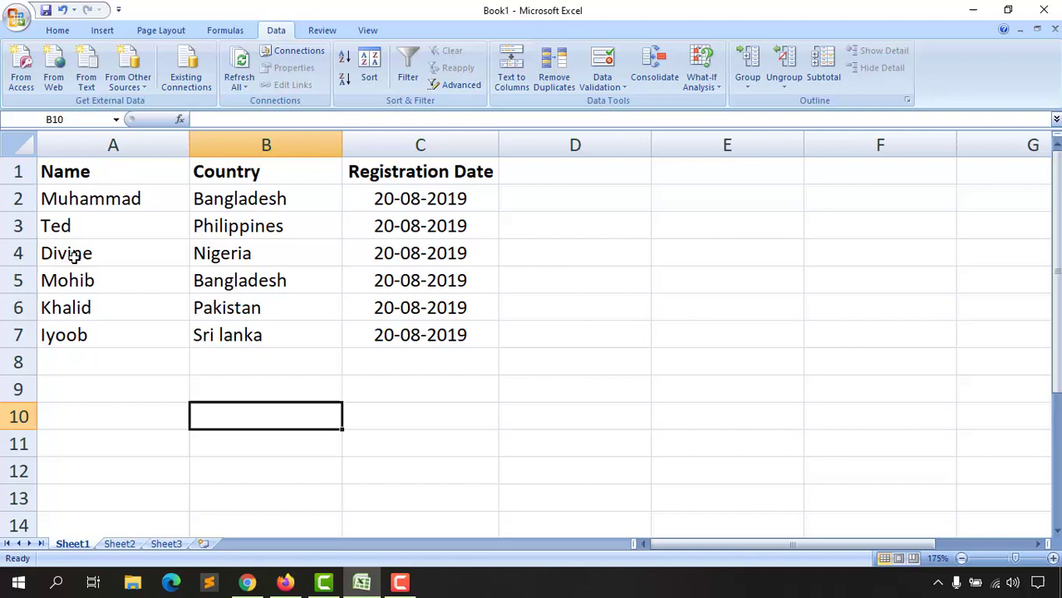
# Step: Check the Nigeria record in row 4 across its name, country and registration date
pyautogui.moveTo(81, 252); pyautogui.dragTo(238, 252)
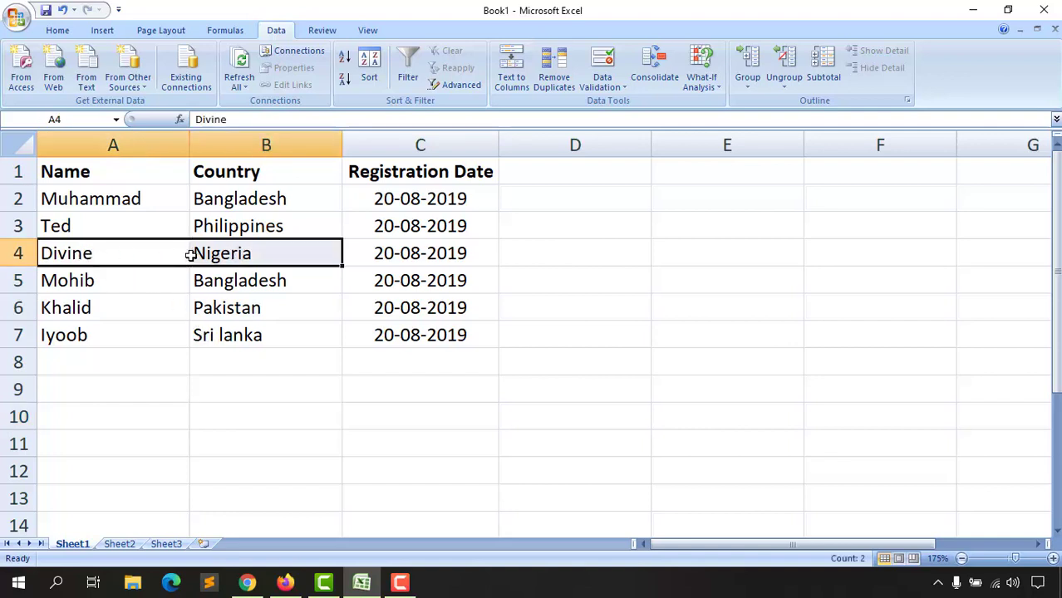
pyautogui.moveTo(391, 254); pyautogui.dragTo(36, 261)
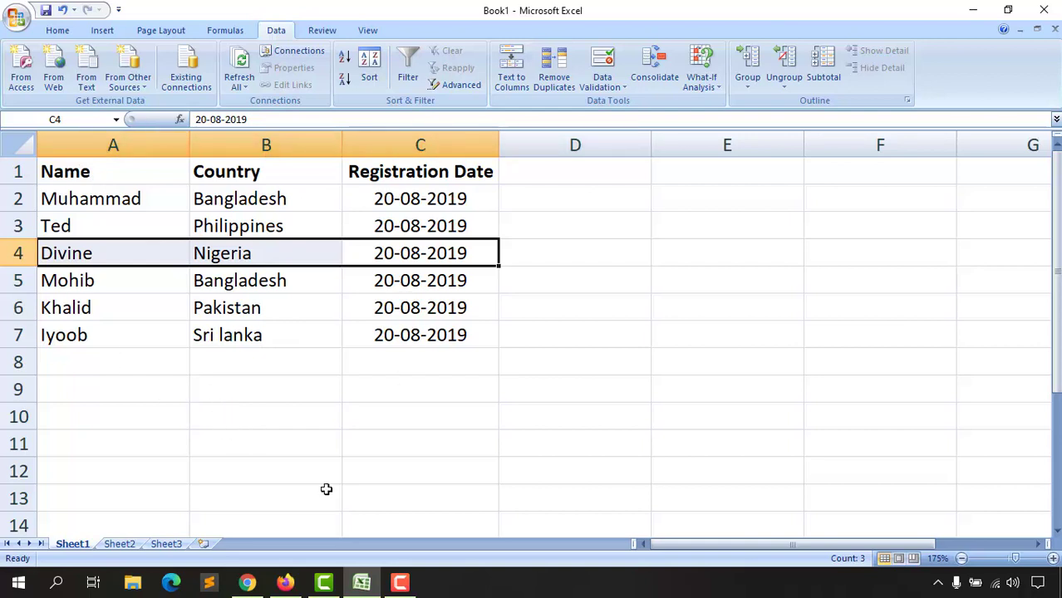
pyautogui.click(503, 412)
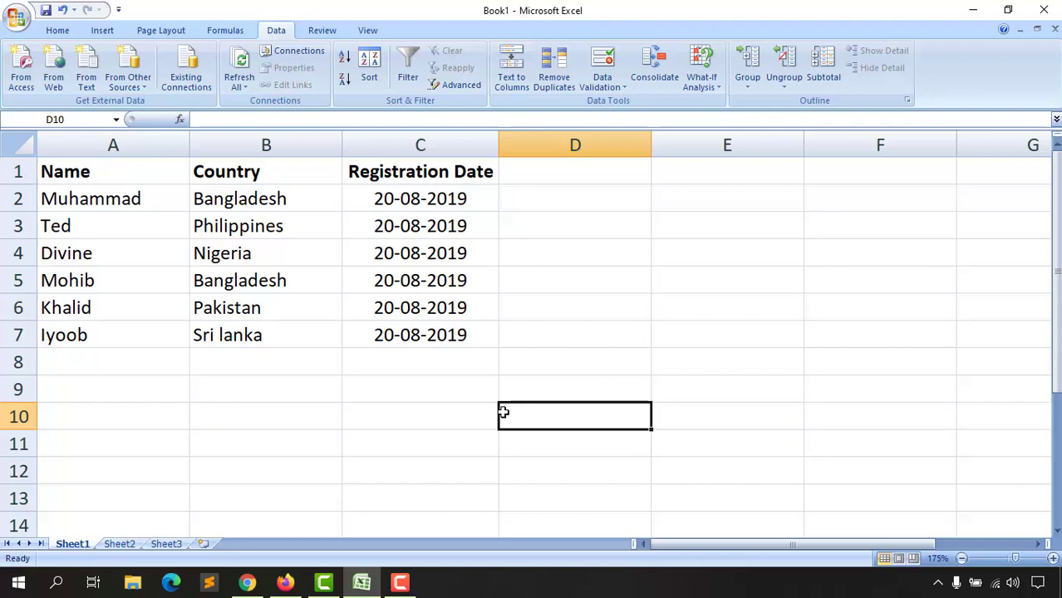